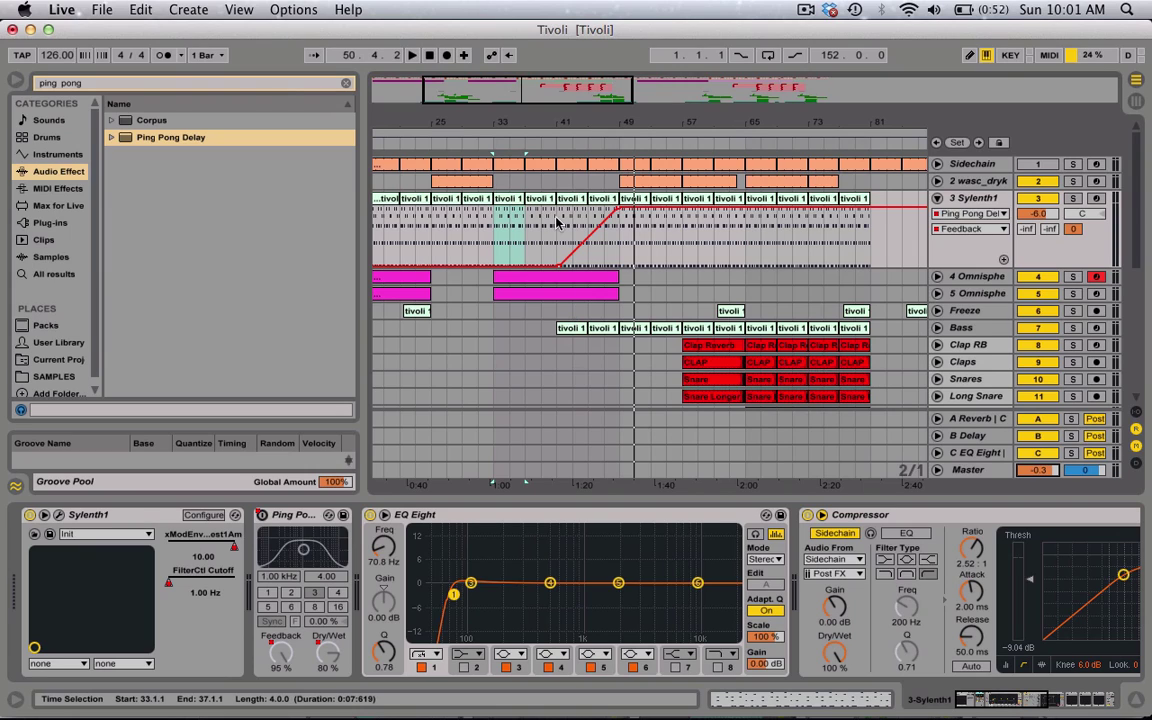
Delete the existing Ping Pong Delay, together with its automation, from the 3 Sylenth1 track
click(508, 205)
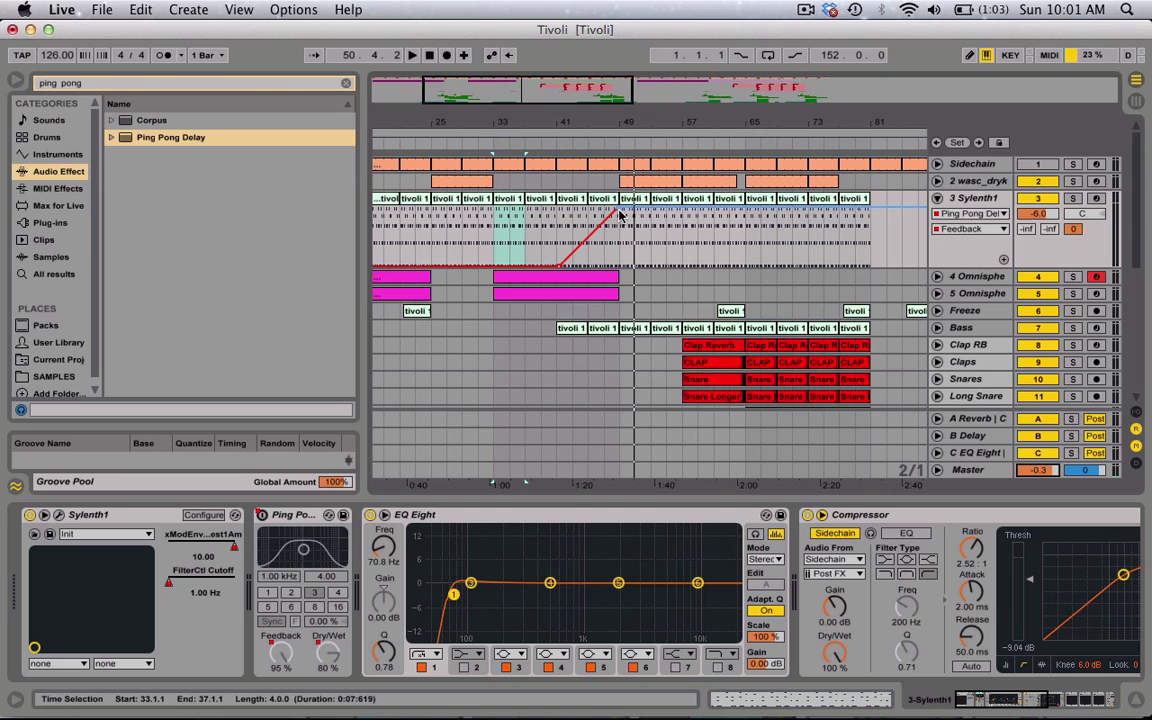
click(299, 516)
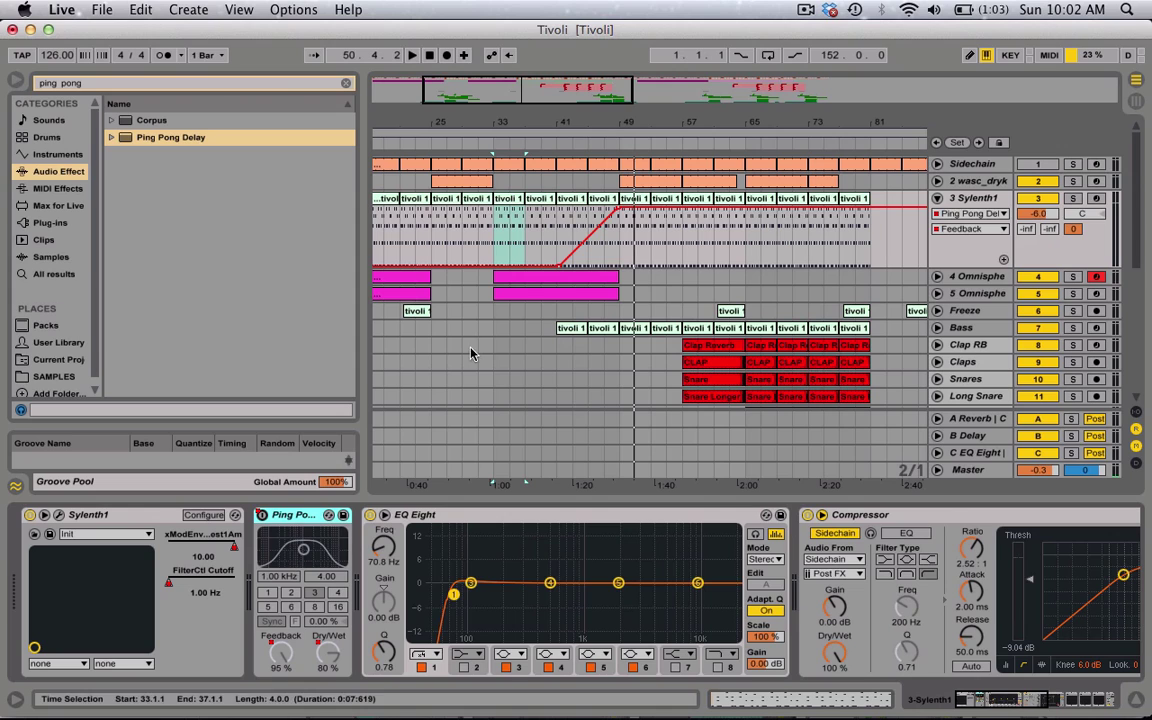
drag(637, 119, 637, 270)
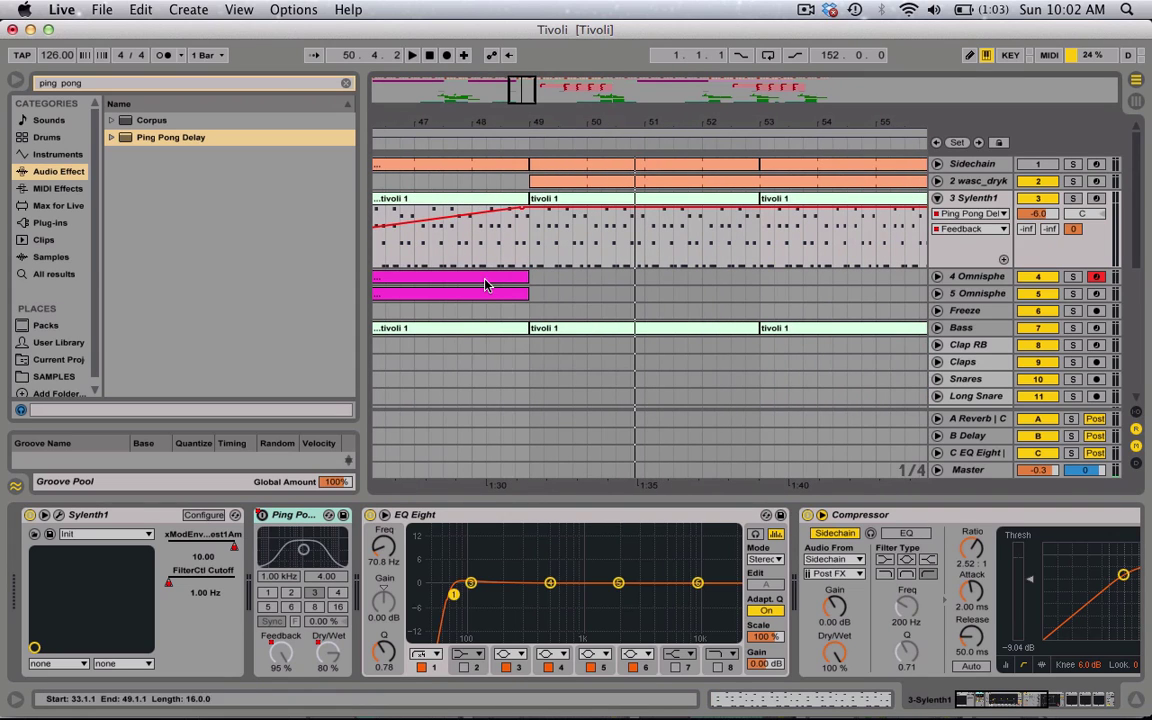
click(262, 516)
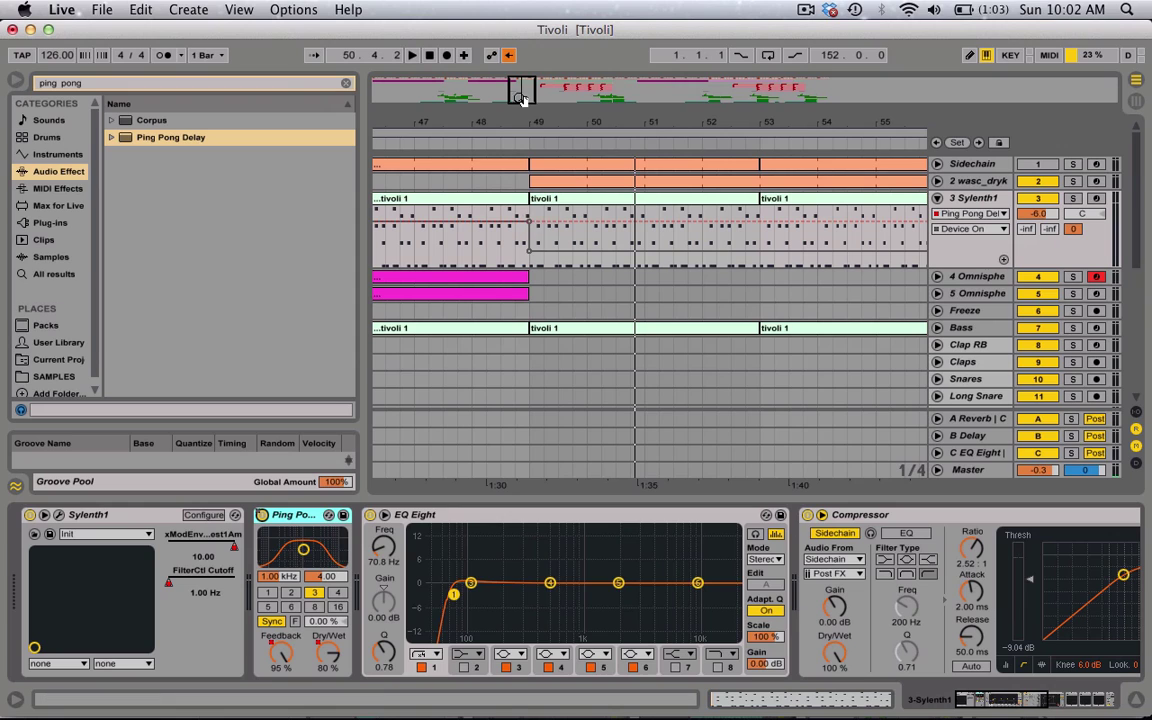
click(509, 56)
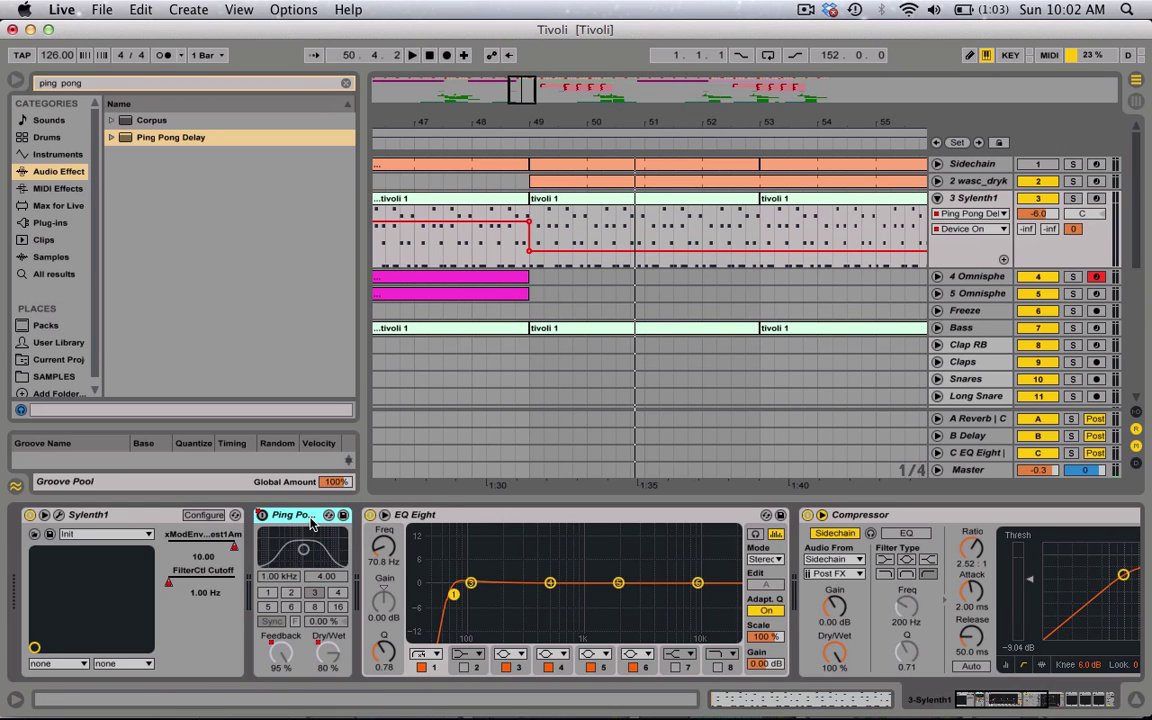
key(Delete)
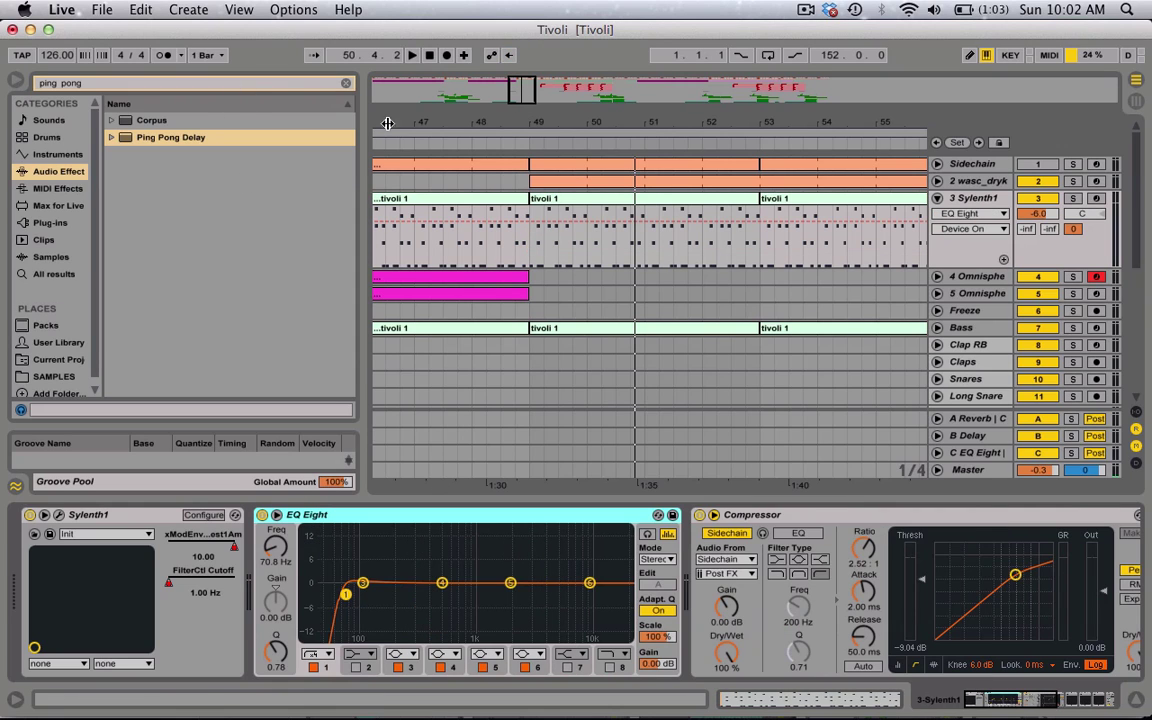
Play the arrangement without the delay from about bar 47 into bar 49, and stop playback
drag(490, 117, 452, 124)
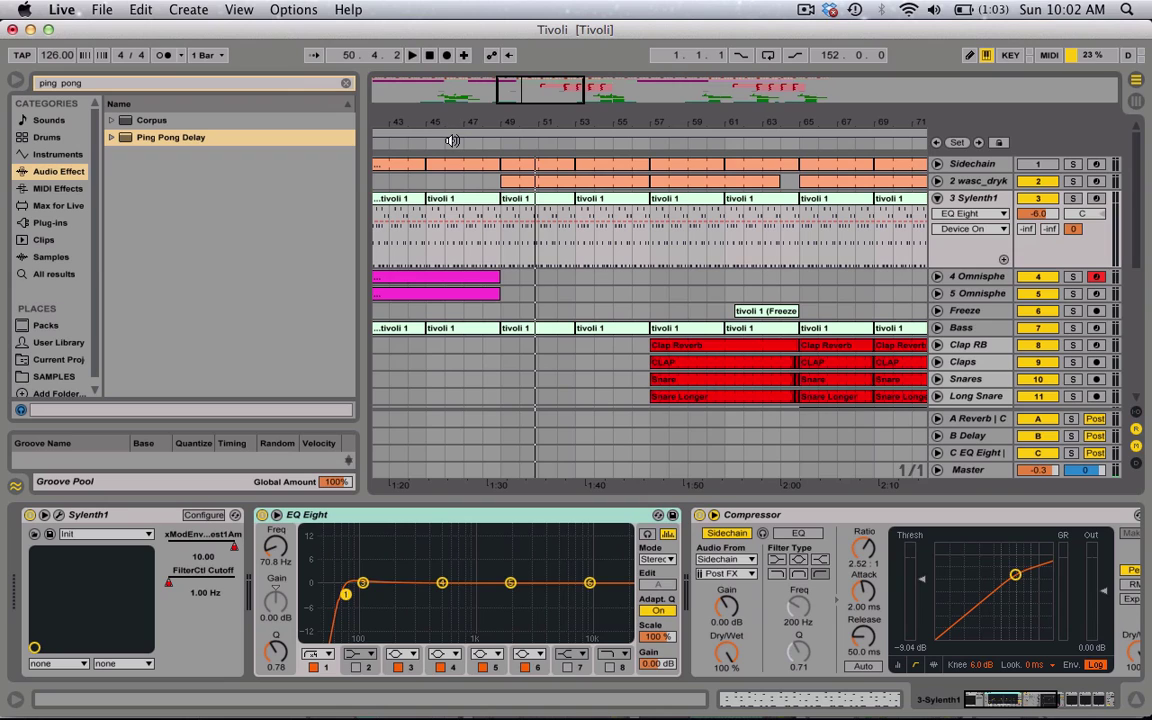
click(452, 141)
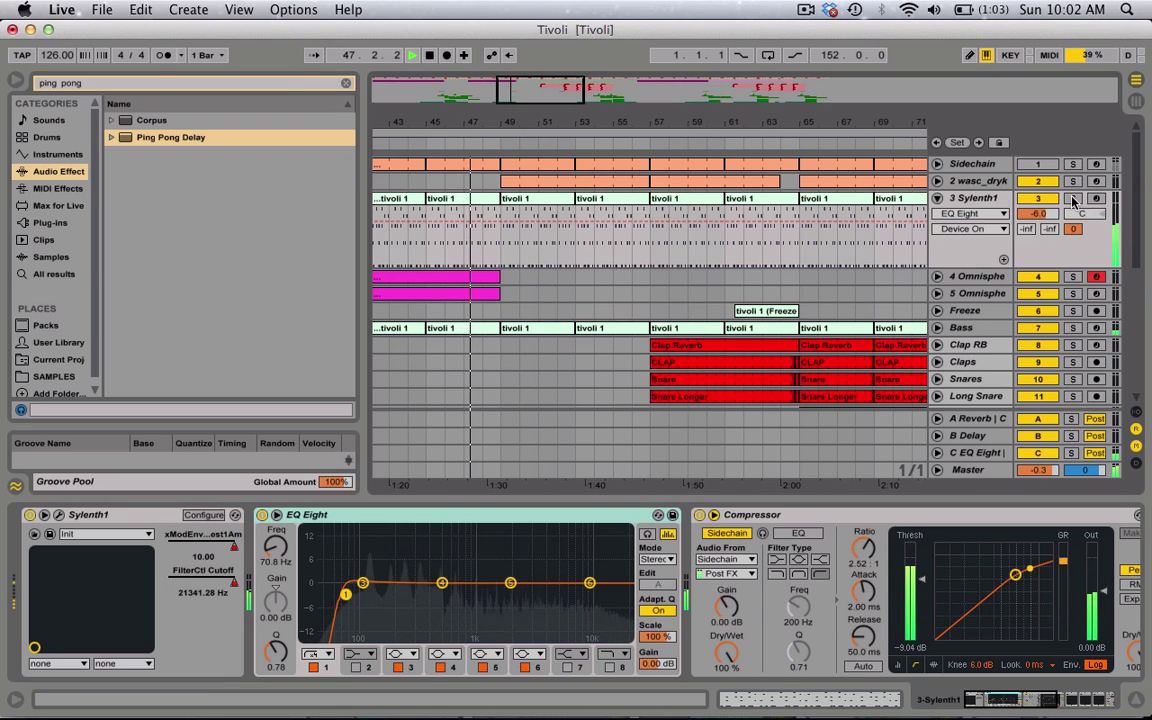
click(1072, 198)
click(1072, 199)
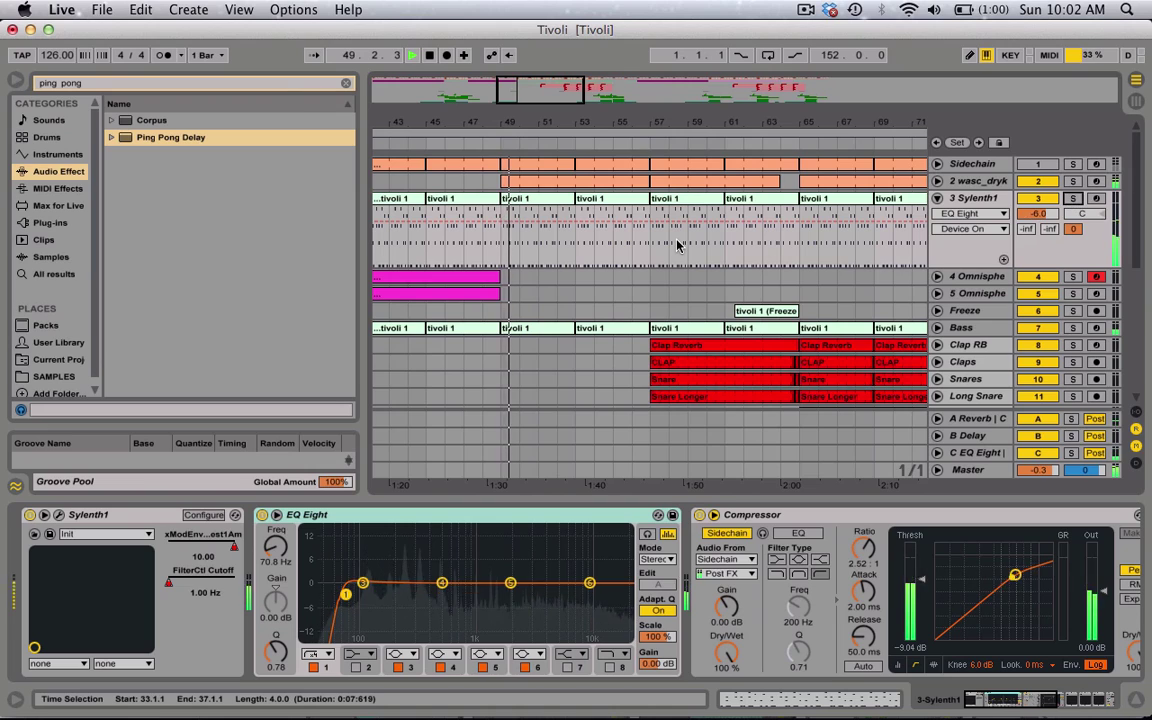
key(space)
Insert a Ping Pong Delay between Sylenth1 and EQ Eight on the 3 Sylenth1 track
scroll(677, 245, left, 2)
scroll(676, 245, left, 5)
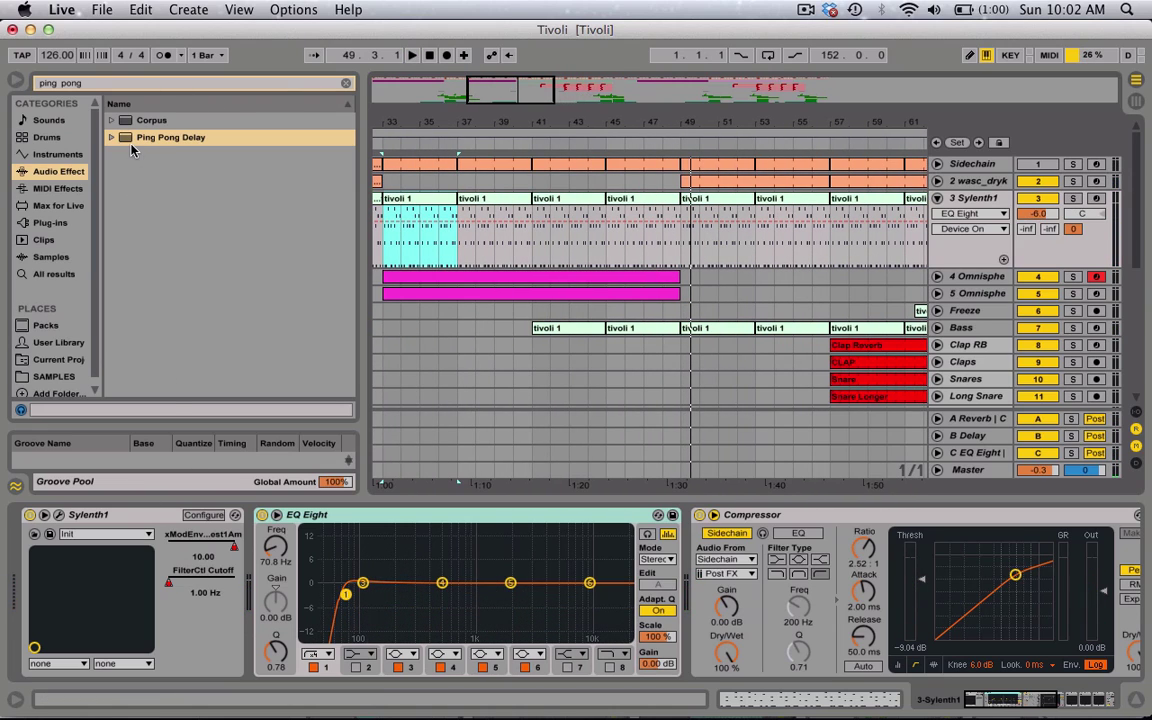
drag(126, 141, 243, 525)
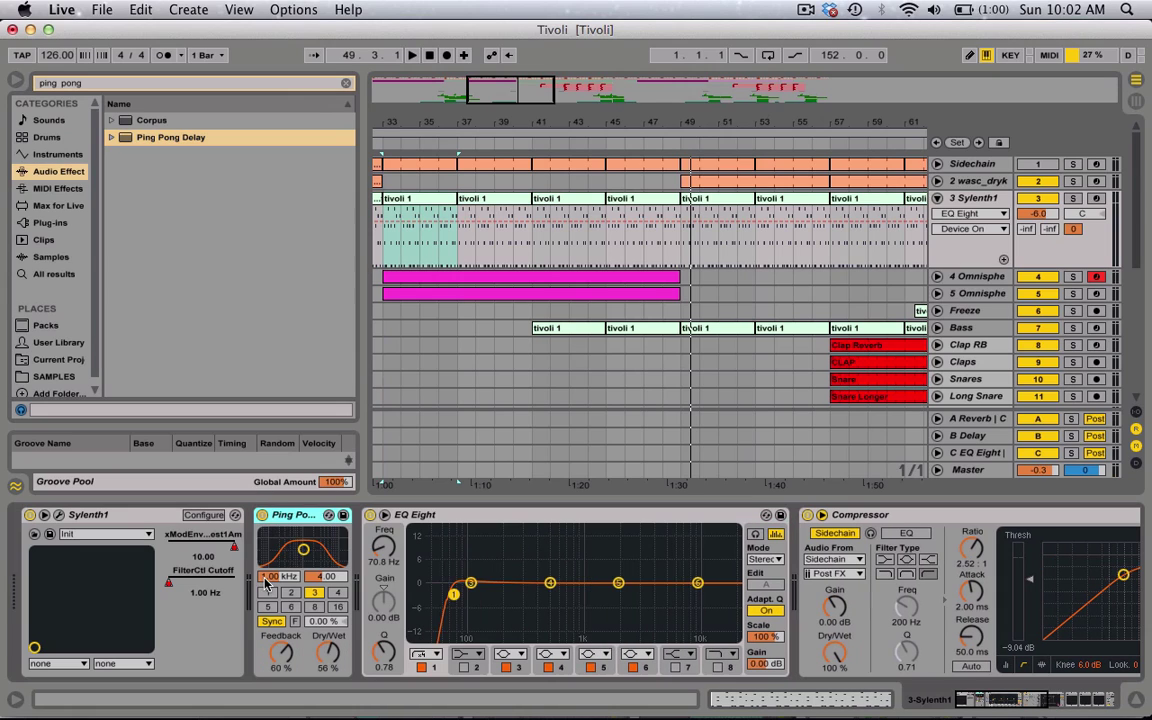
Automate ramps from bar 41 to bar 49 on the delay: Feedback from 0% to 95% and Dry/Wet from 0% to 100%
click(281, 655)
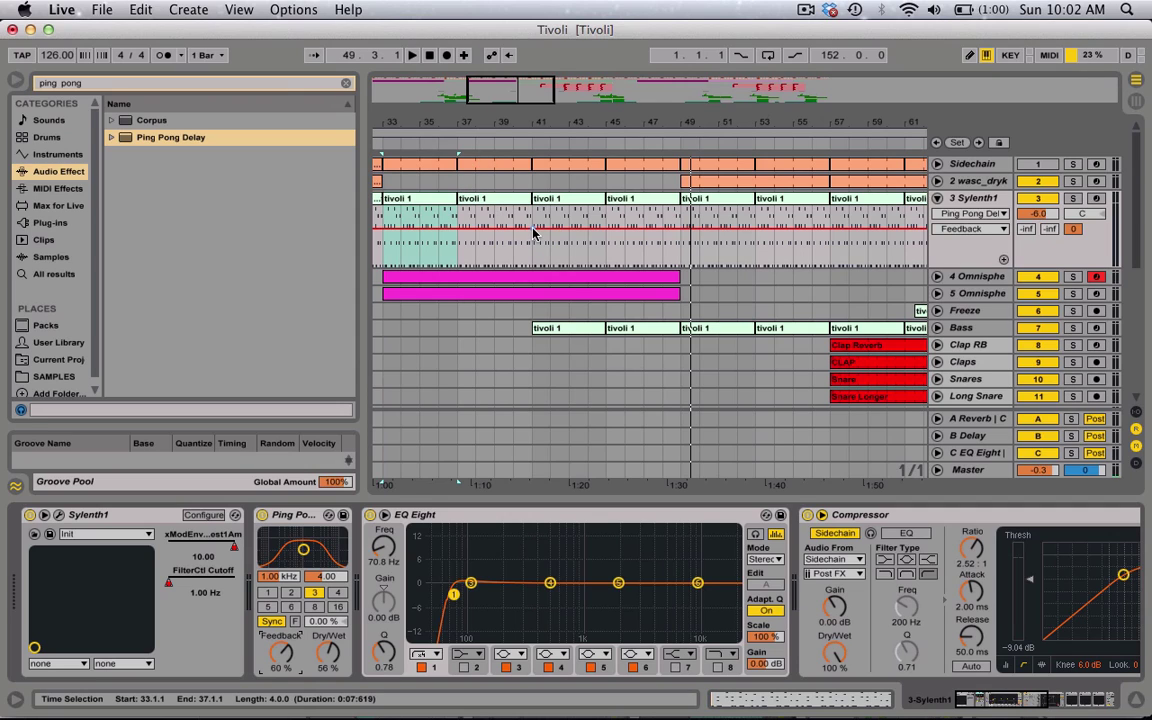
drag(535, 229, 535, 265)
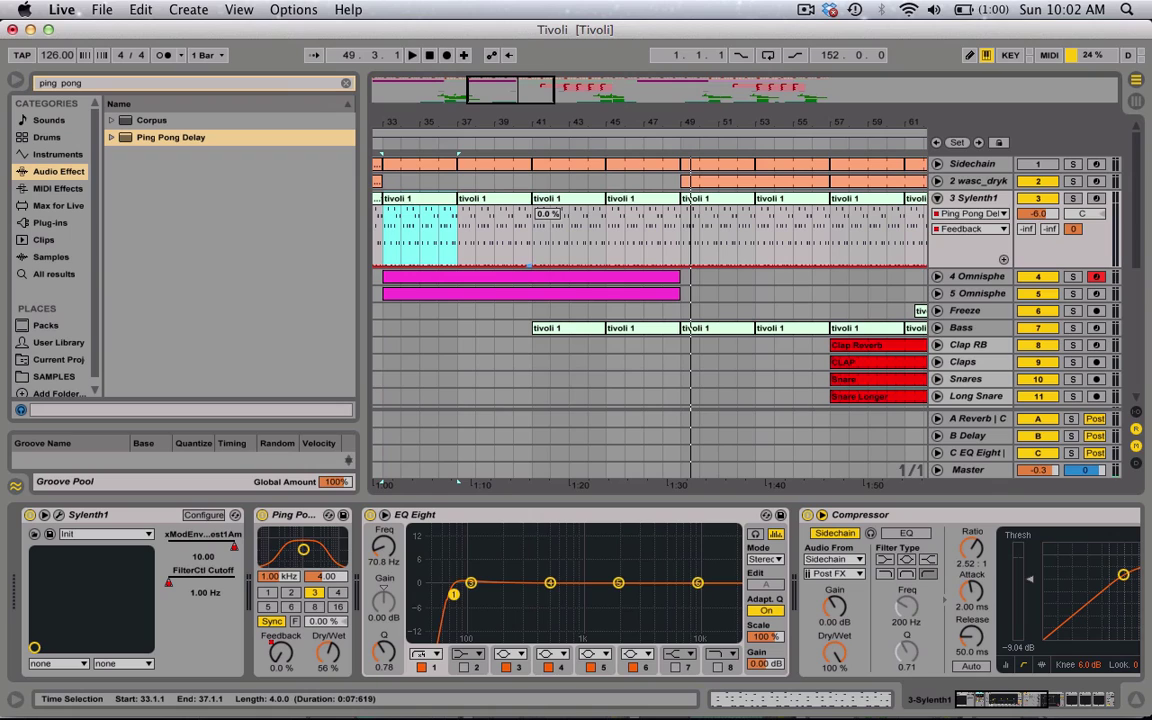
drag(558, 267, 681, 208)
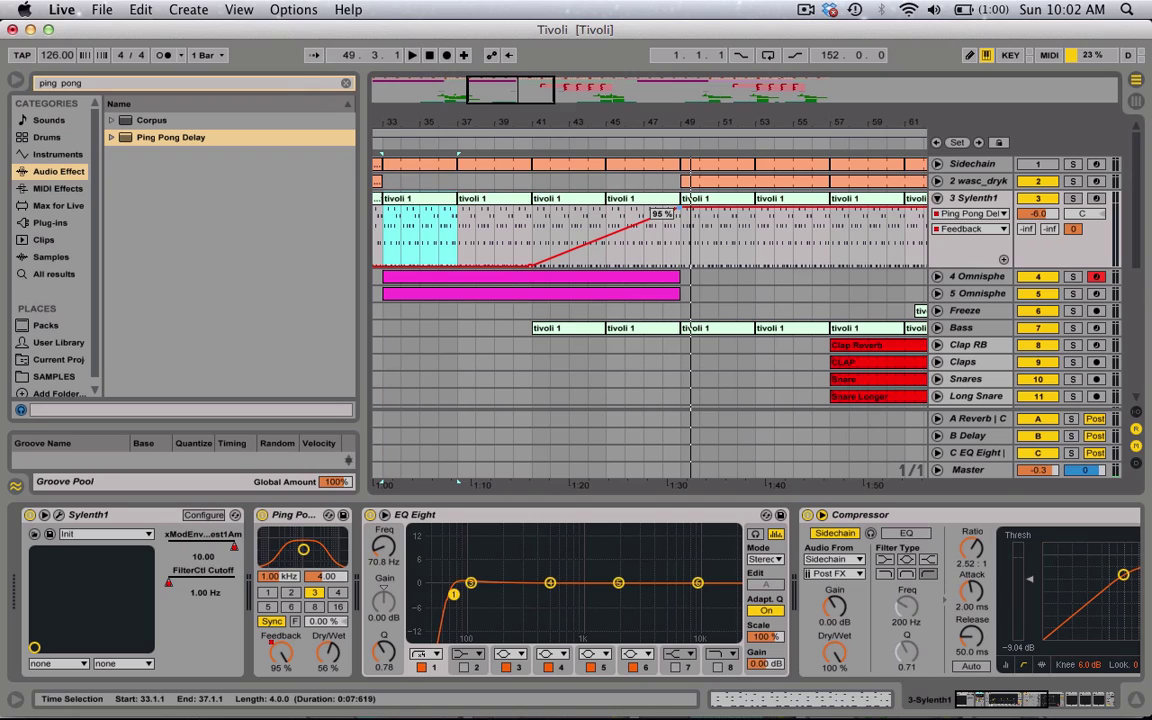
click(331, 655)
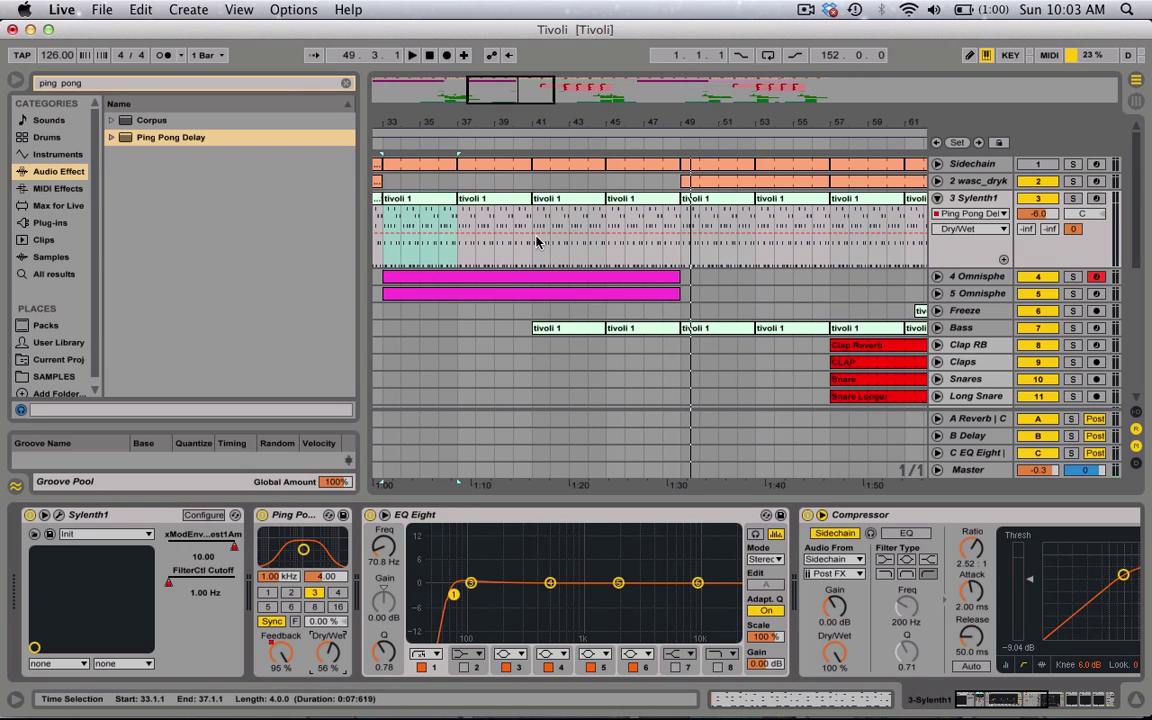
drag(532, 233, 680, 212)
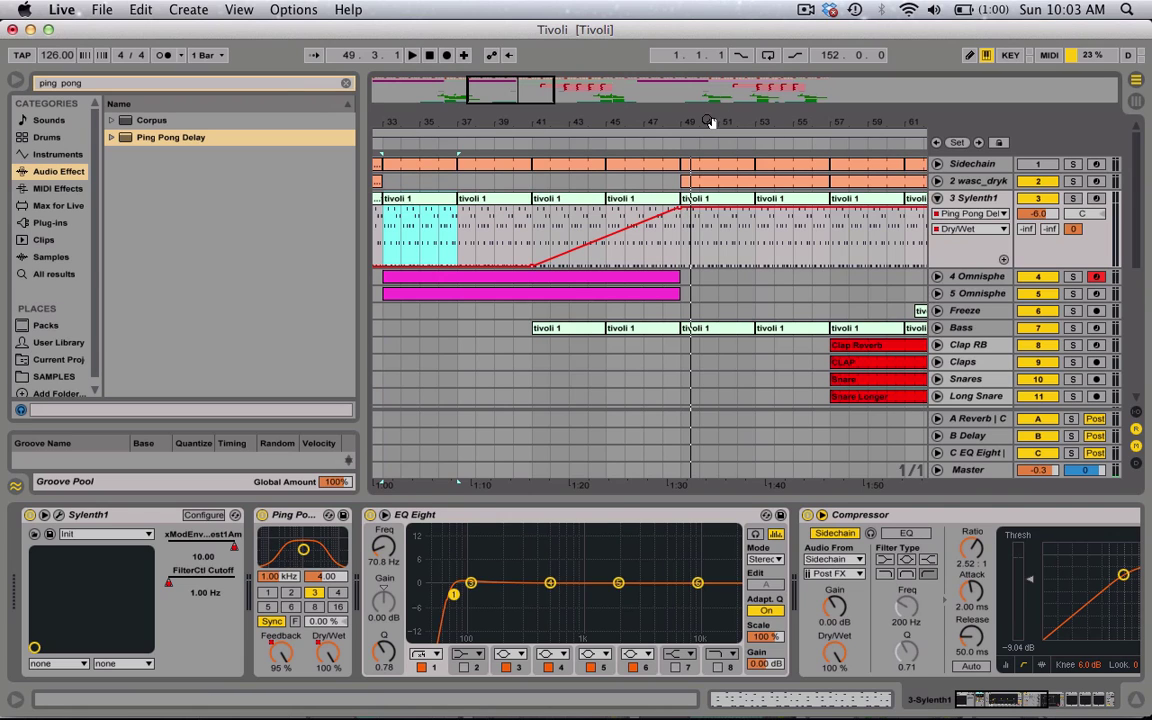
Automate the Ping Pong Delay's Device On parameter to stay on until bar 49 and switch off there
drag(708, 121, 478, 213)
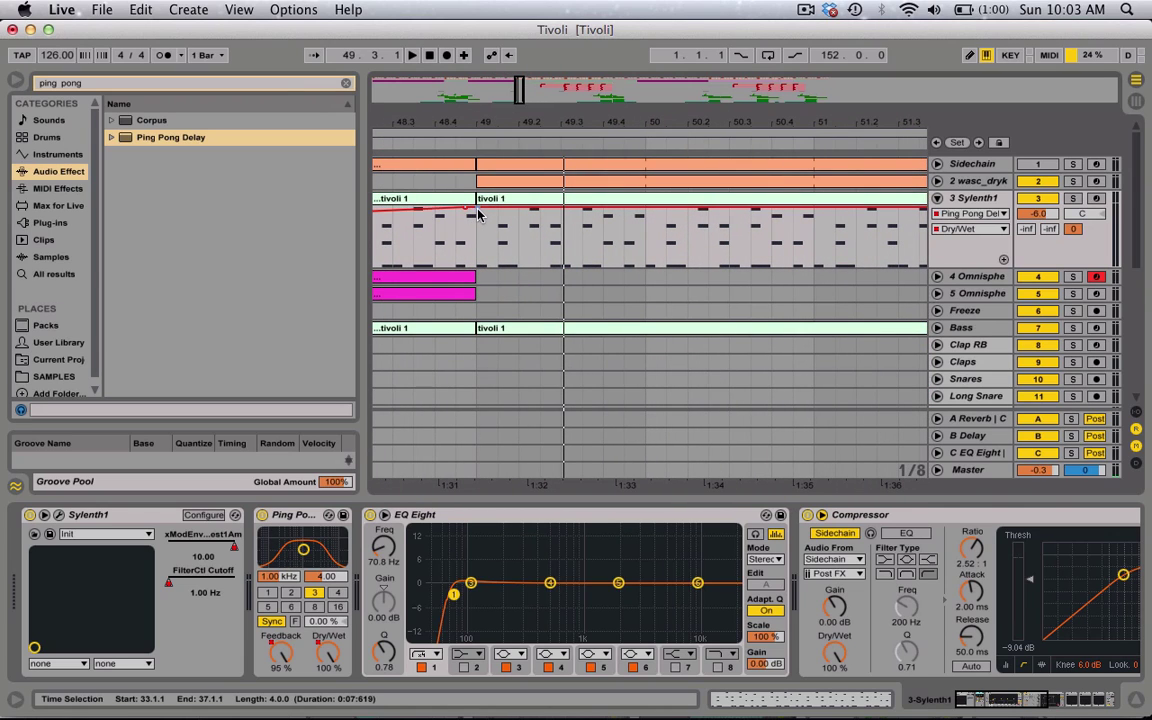
click(263, 516)
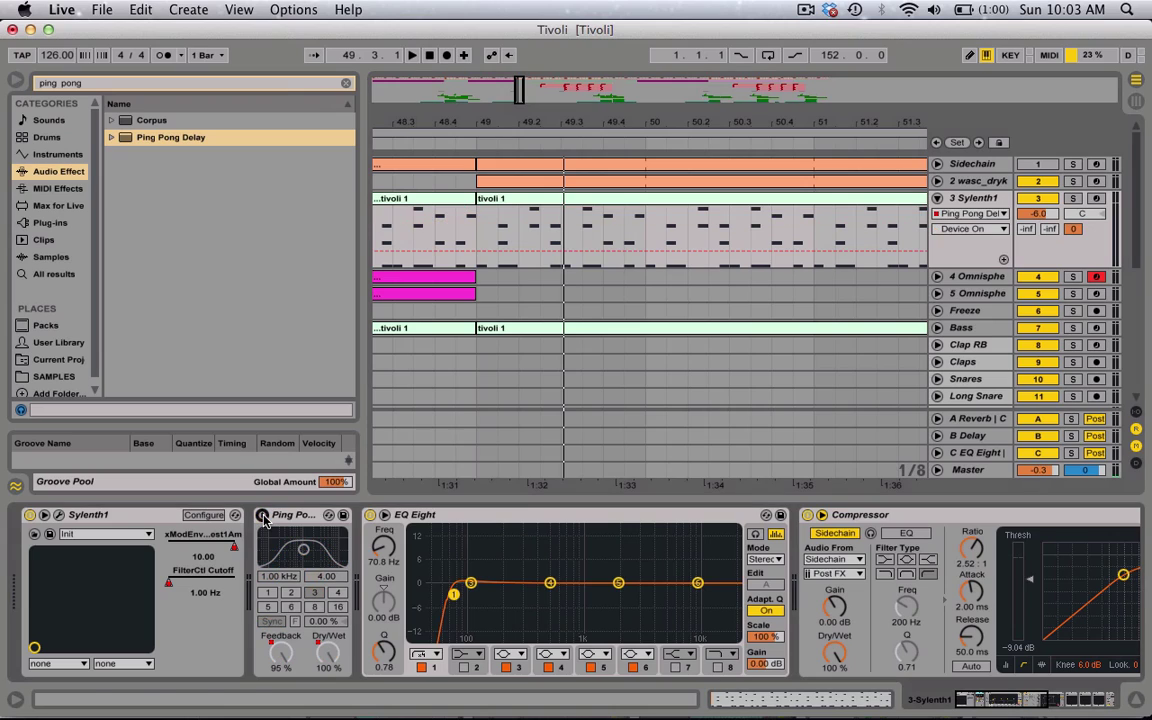
click(477, 250)
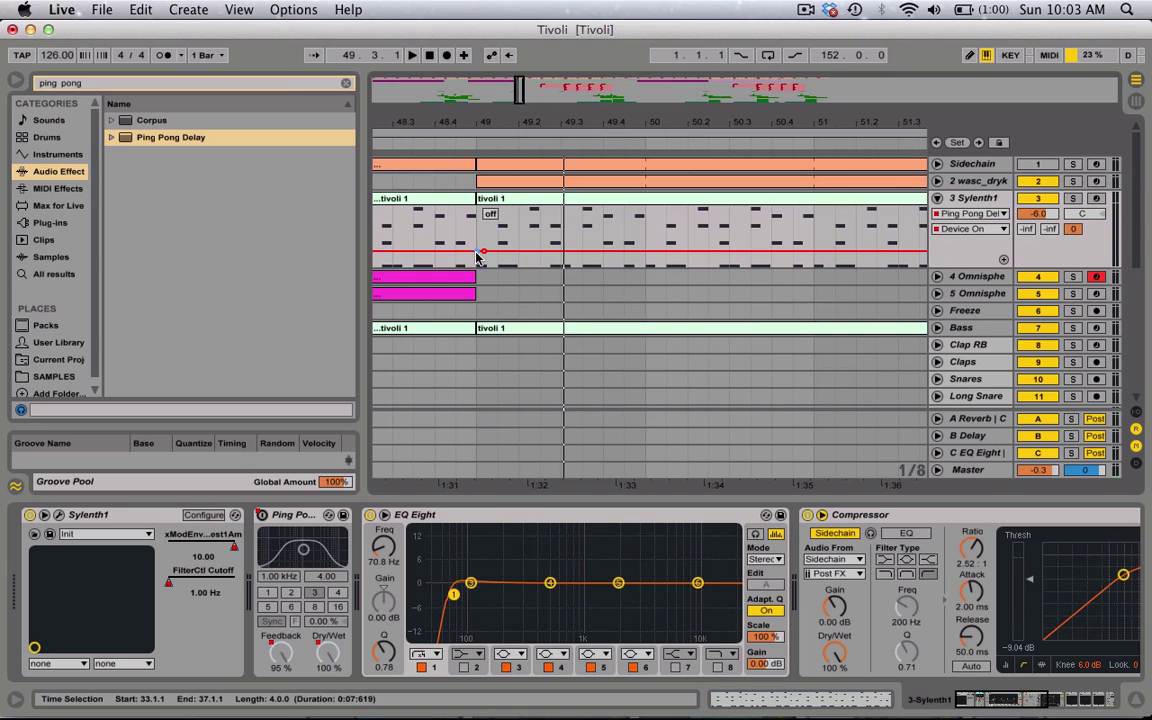
drag(476, 252, 476, 221)
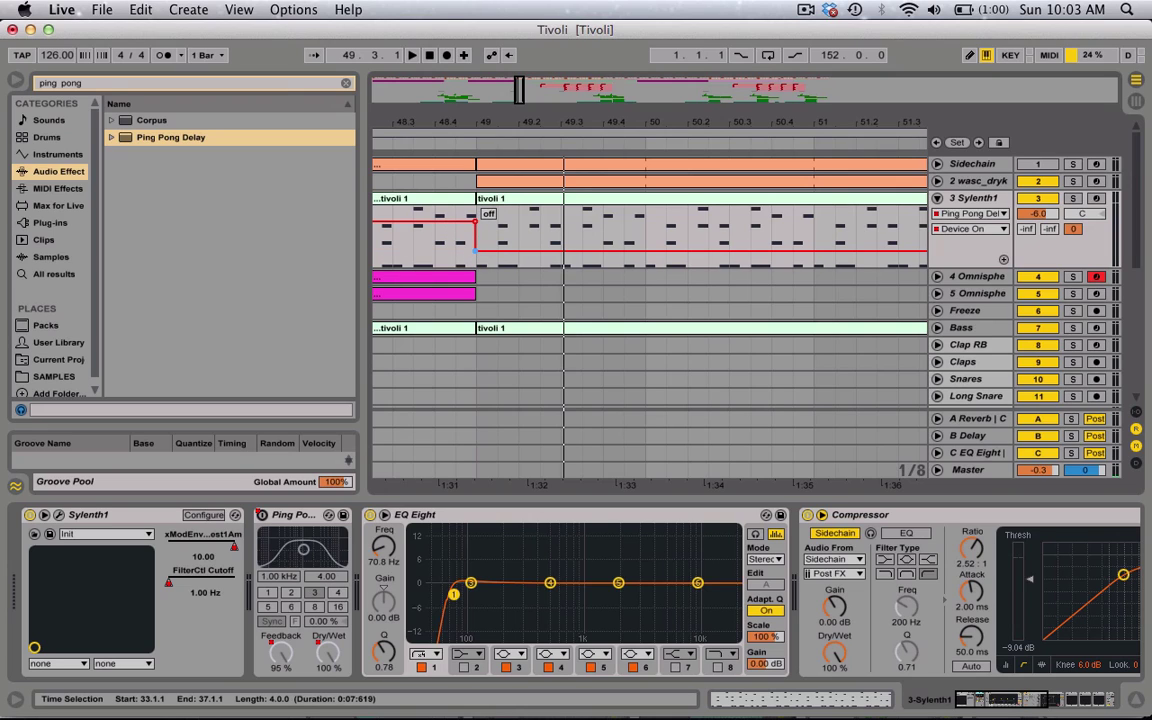
Play the delay build-up past its cut-off at bar 49 with the system volume raised, inspect the cut-off point, and stop playback
drag(466, 123, 466, 20)
scroll(440, 192, left, 3)
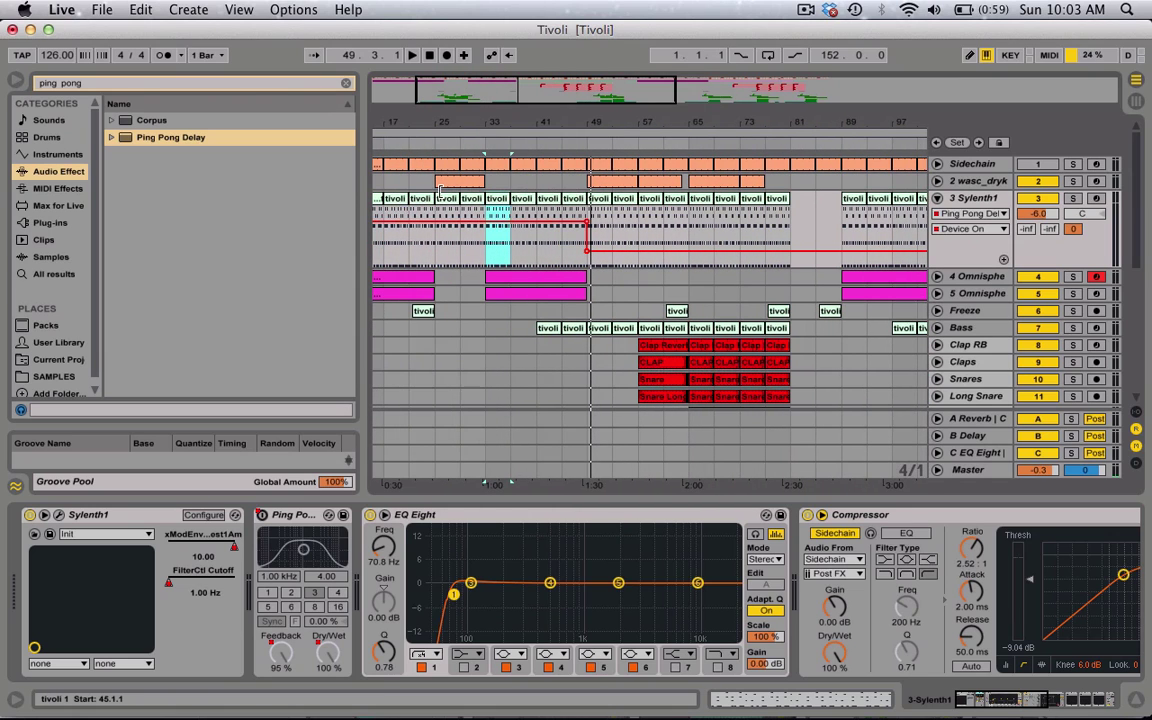
click(529, 145)
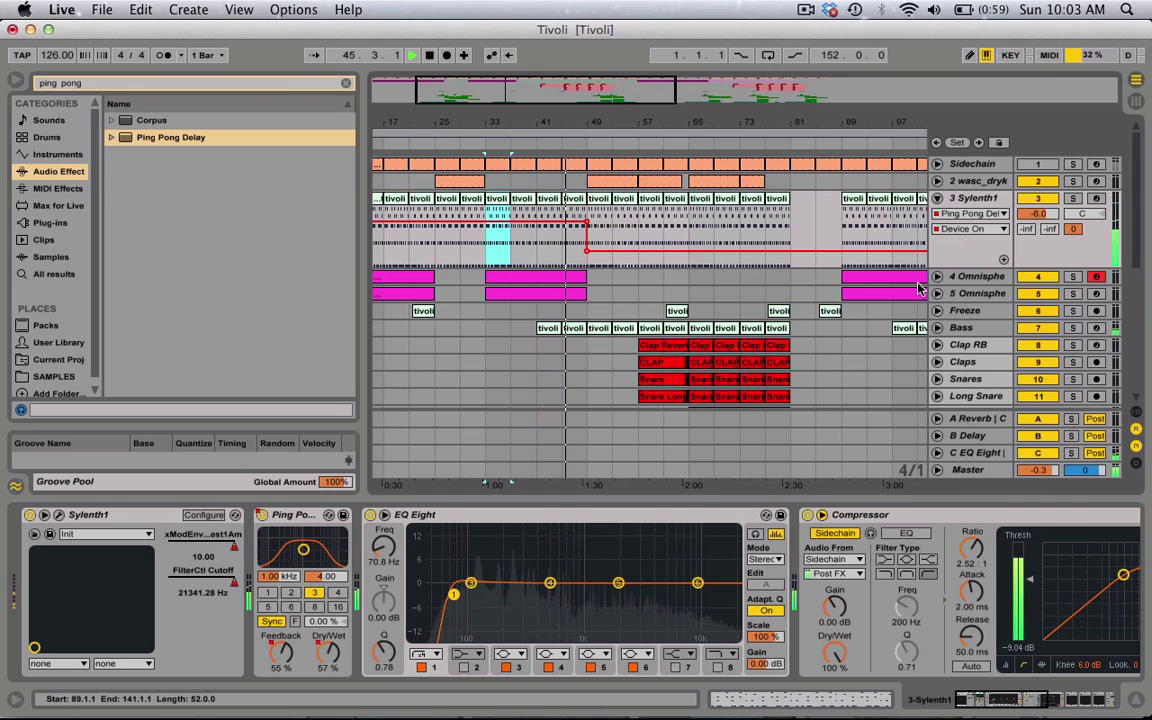
key(XF86AudioRaiseVolume)
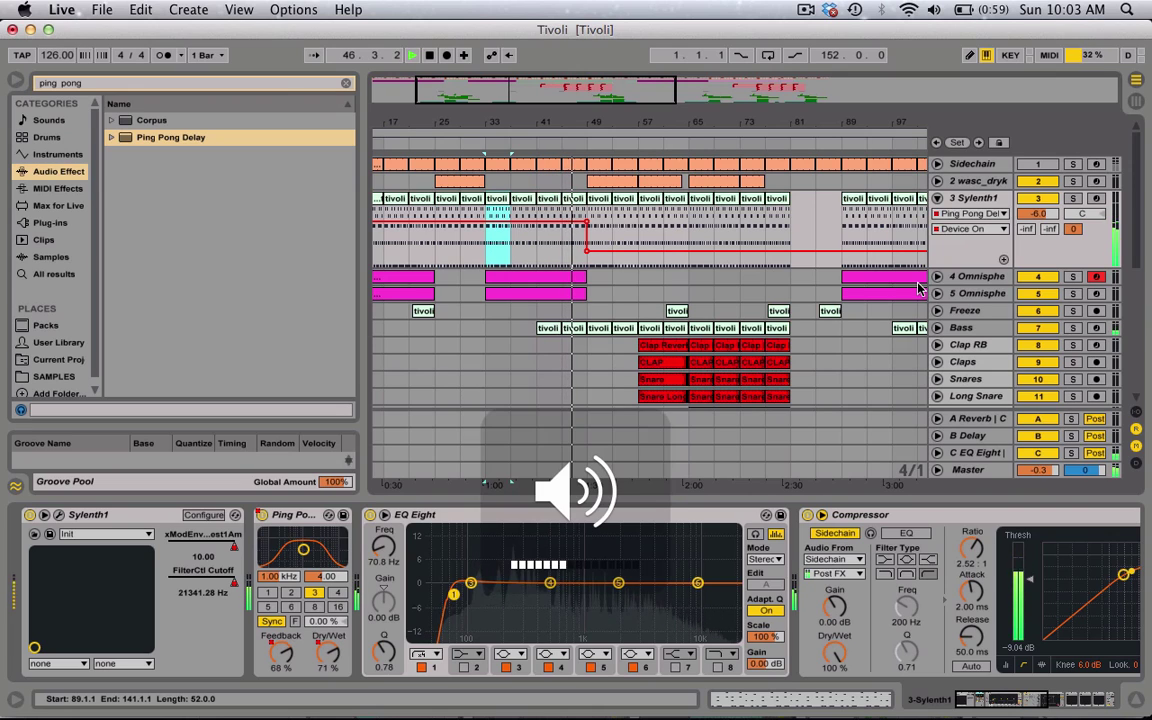
key(XF86AudioRaiseVolume)
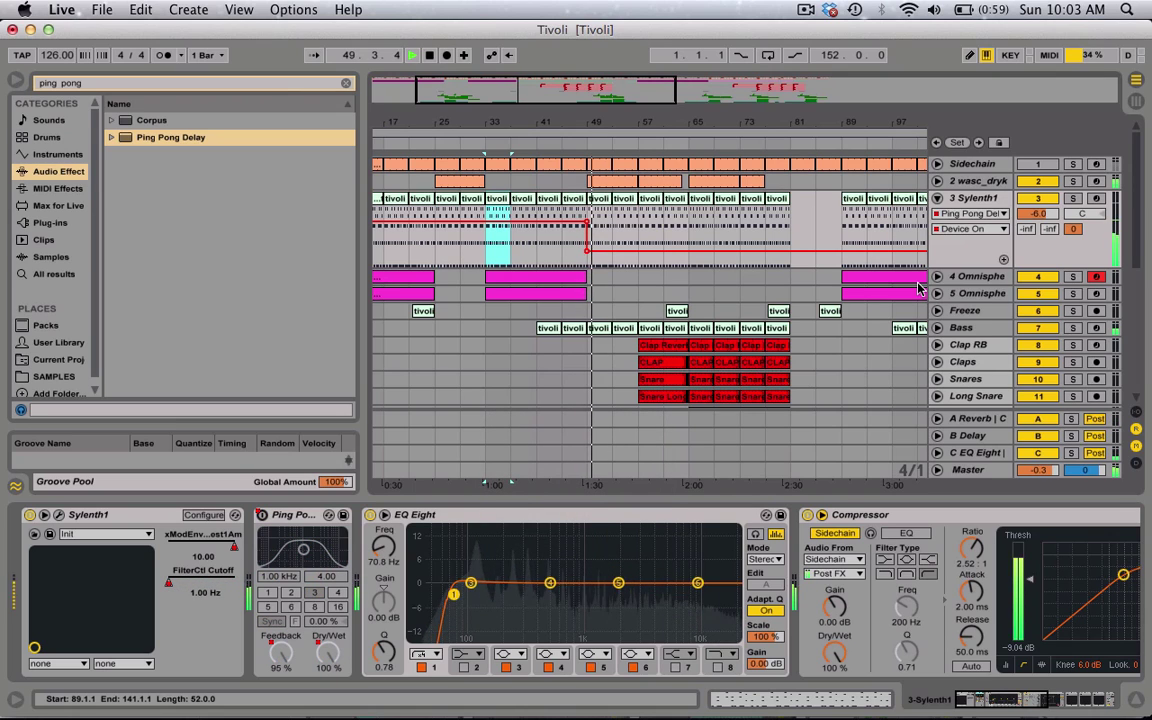
key(XF86AudioRaiseVolume)
drag(593, 121, 591, 275)
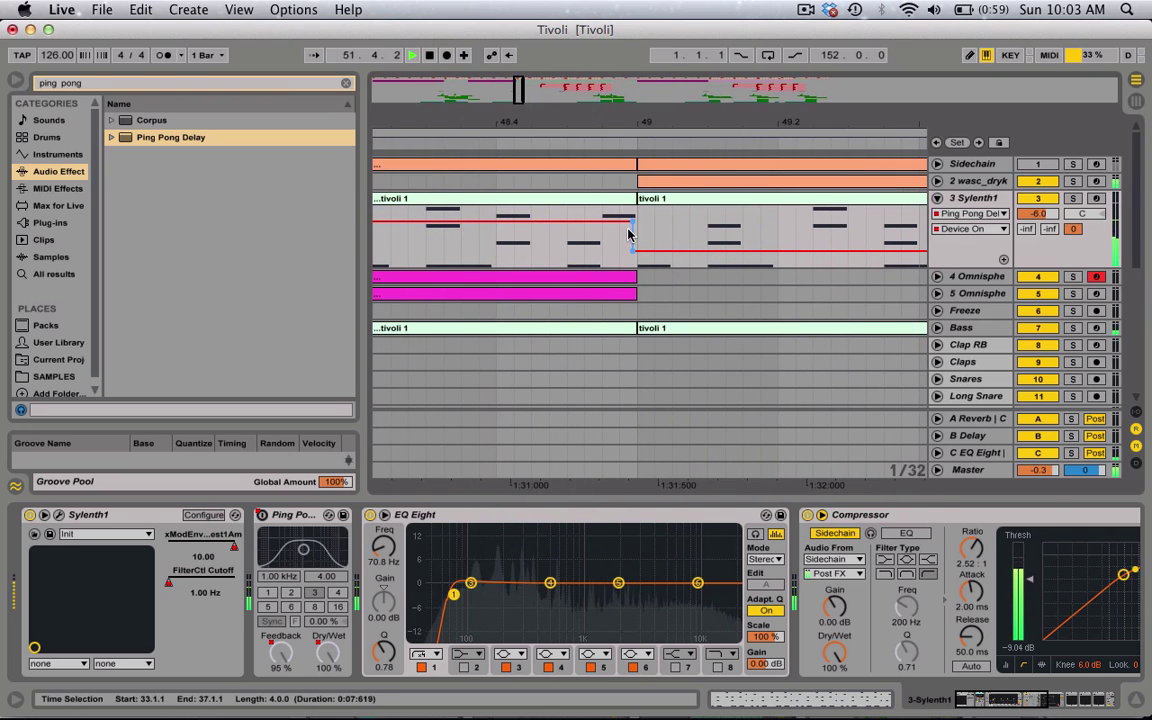
key(space)
Copy the Ping Pong Delay from the 3 Sylenth1 track to the end of the 5 Omnisphere device chain
drag(653, 117, 650, 35)
drag(648, 95, 648, 60)
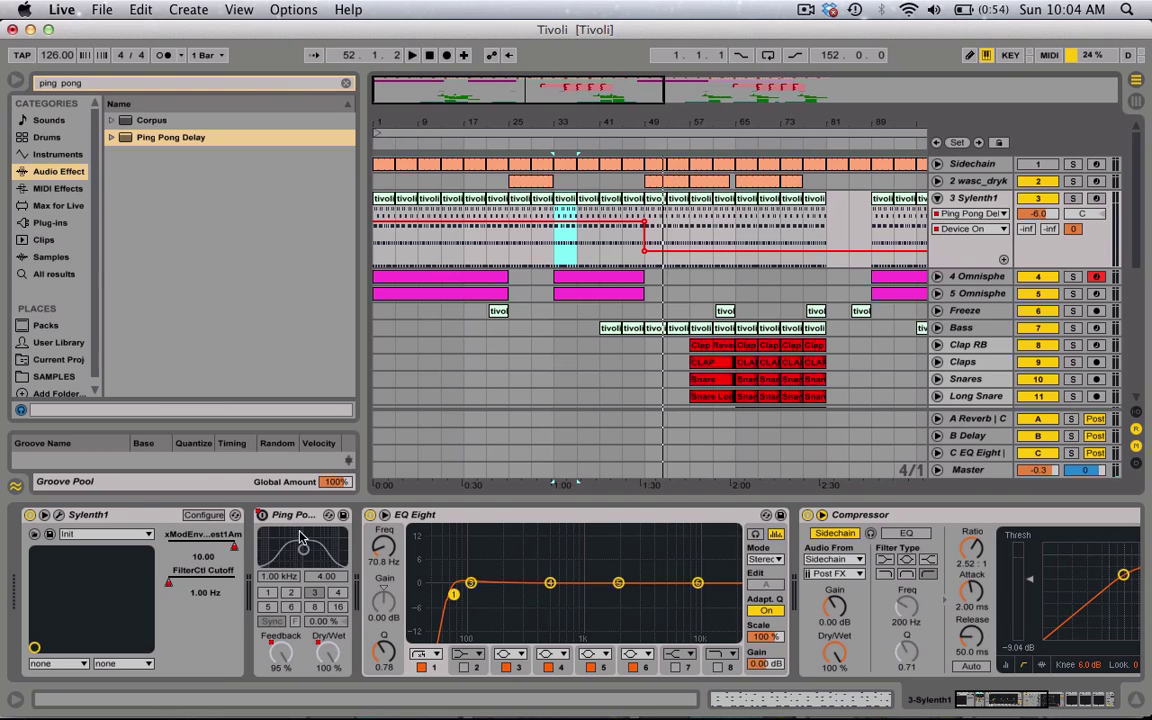
click(955, 198)
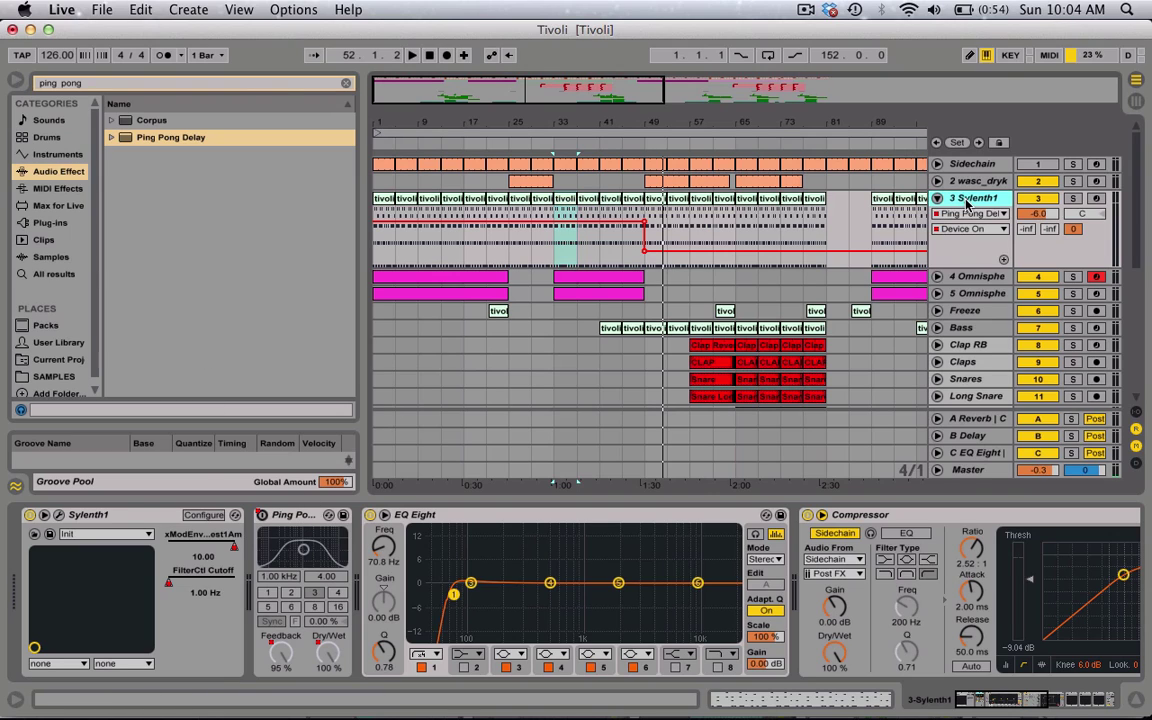
click(290, 518)
click(300, 517)
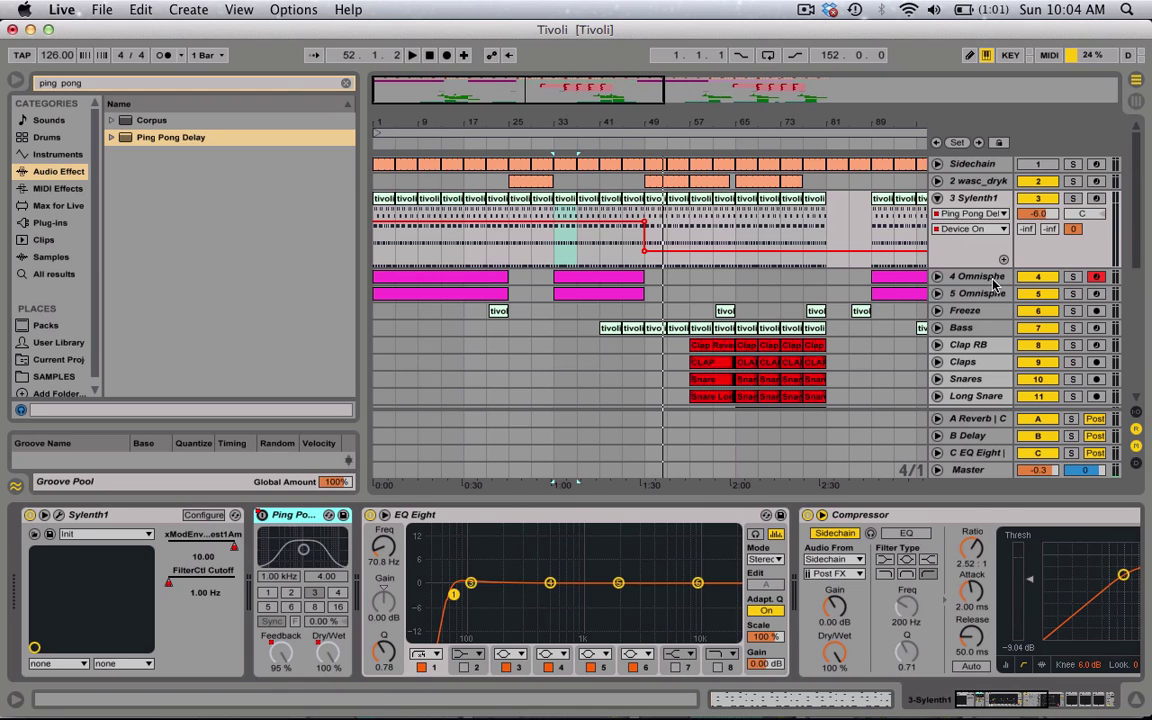
click(993, 285)
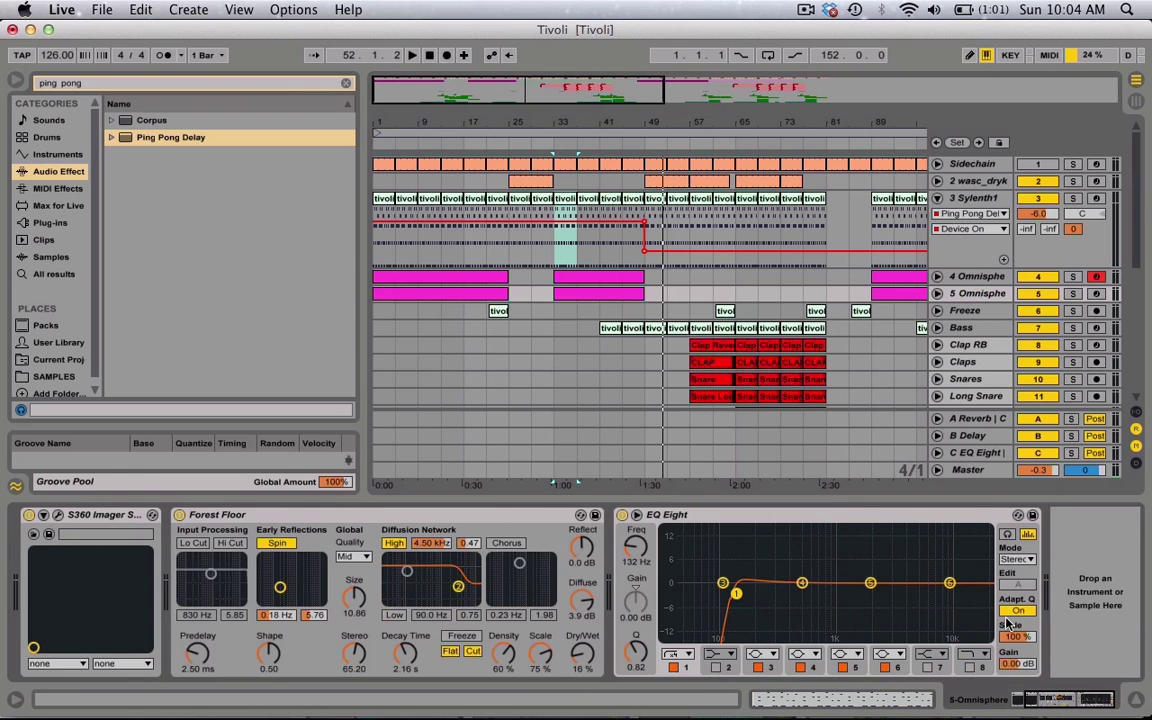
click(1079, 564)
key(super+v)
click(646, 245)
scroll(647, 243, down, 1)
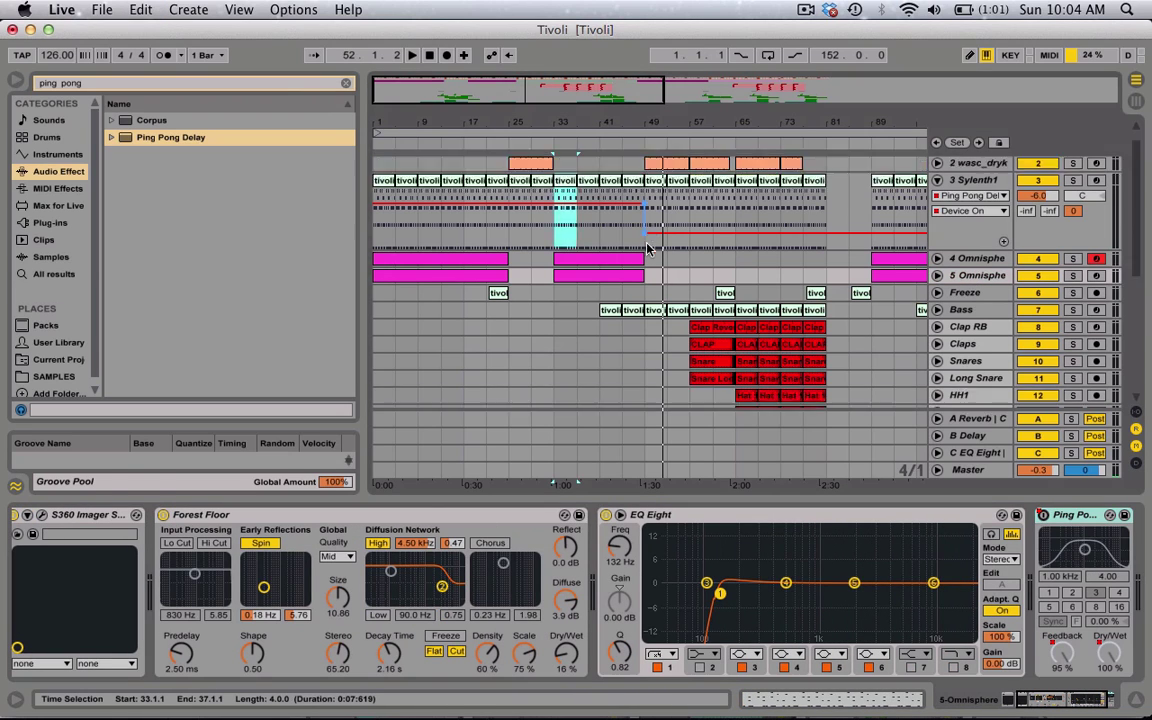
scroll(647, 248, down, 5)
scroll(645, 249, up, 8)
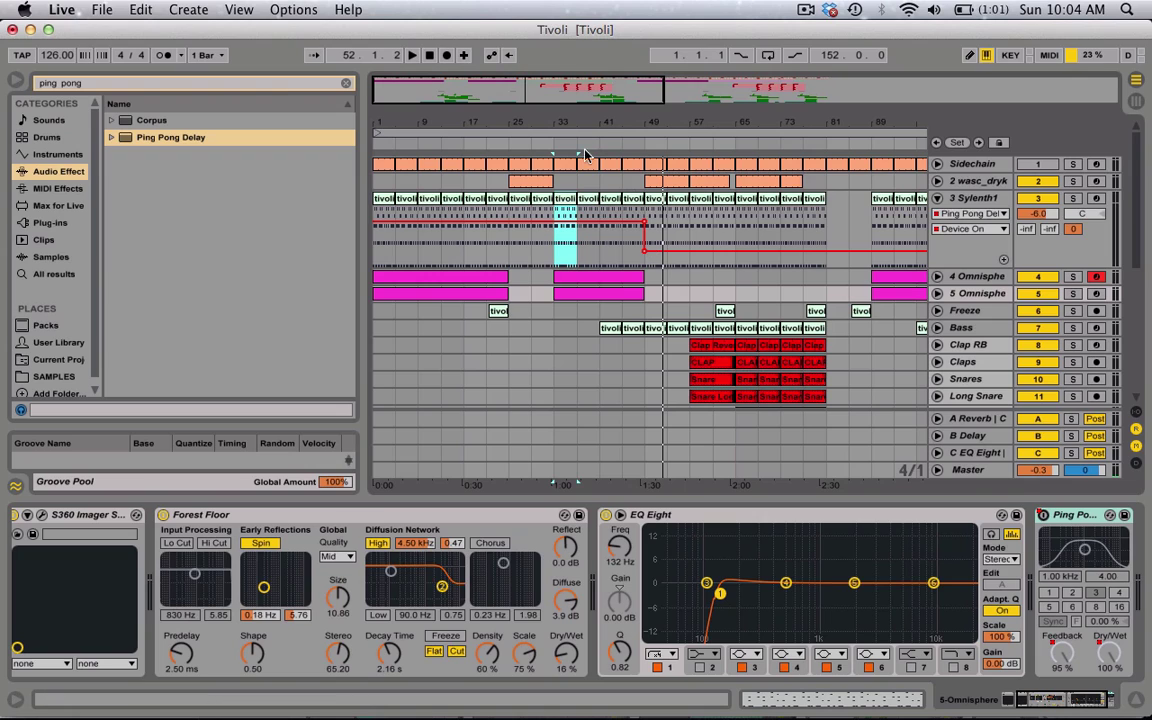